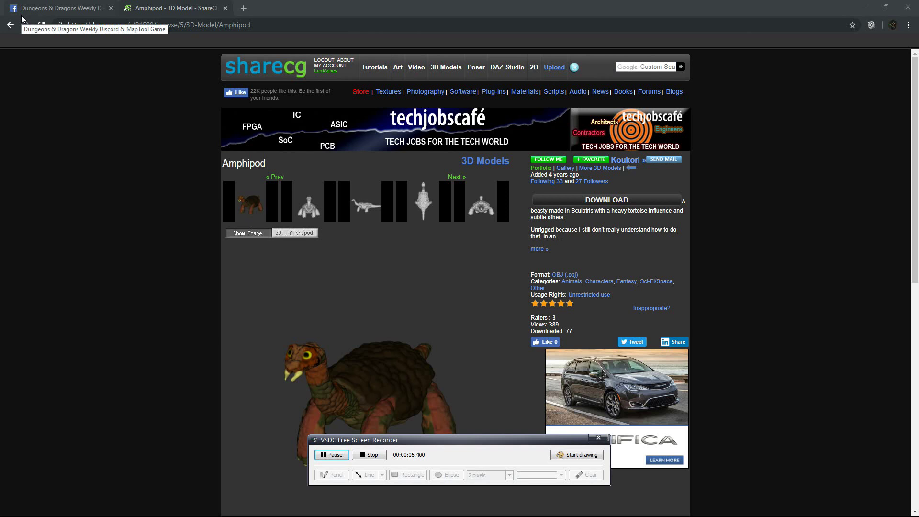
{"action": "left_click", "coordinate": [369, 455]}
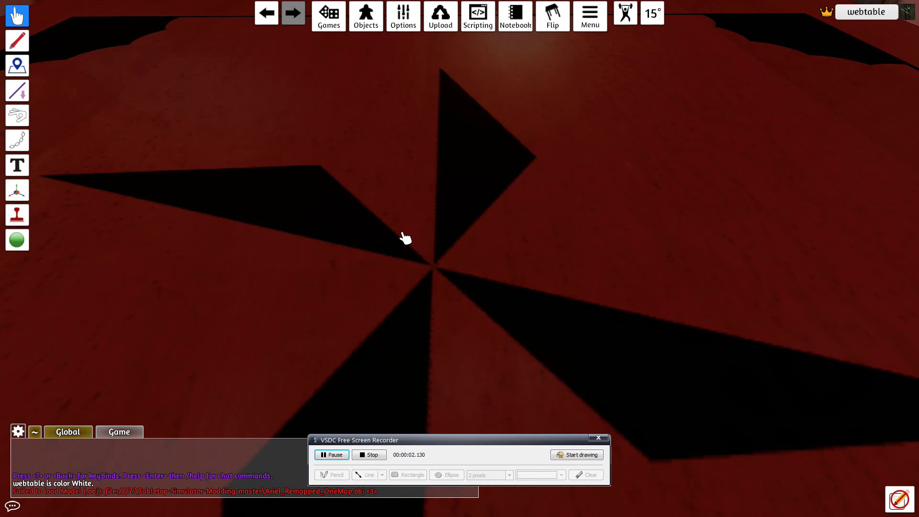
Step: Create a new custom Model object from the Custom components and show its mesh and image settings
{"action": "left_click", "coordinate": [368, 39]}
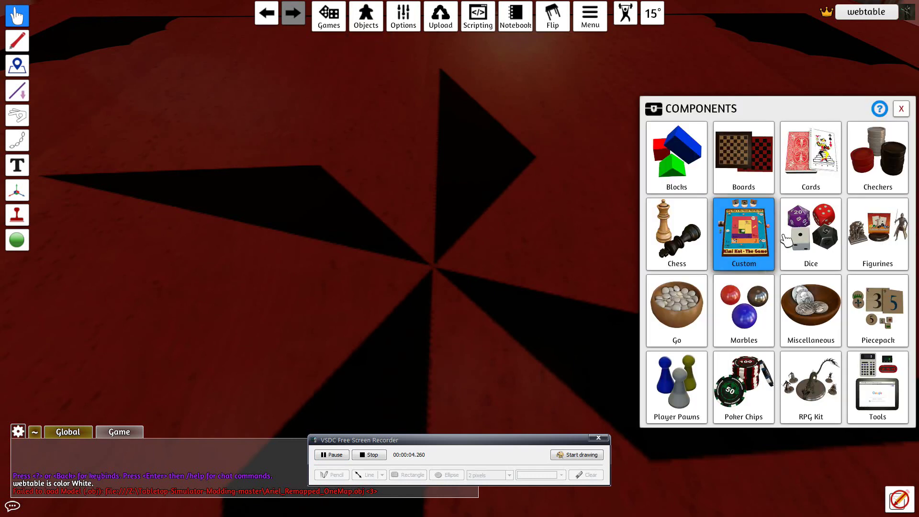
{"action": "left_click", "coordinate": [756, 245]}
{"action": "left_click", "coordinate": [757, 245]}
{"action": "left_click", "coordinate": [535, 123]}
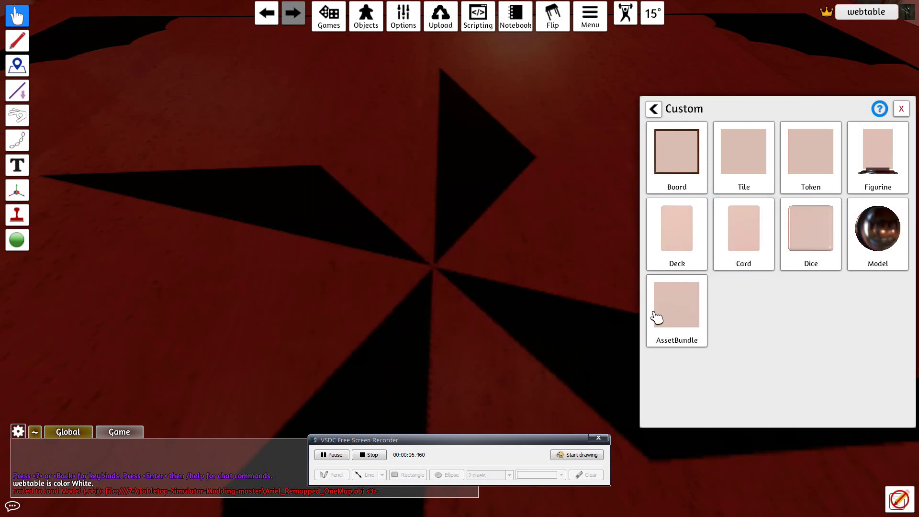
{"action": "left_click", "coordinate": [862, 230]}
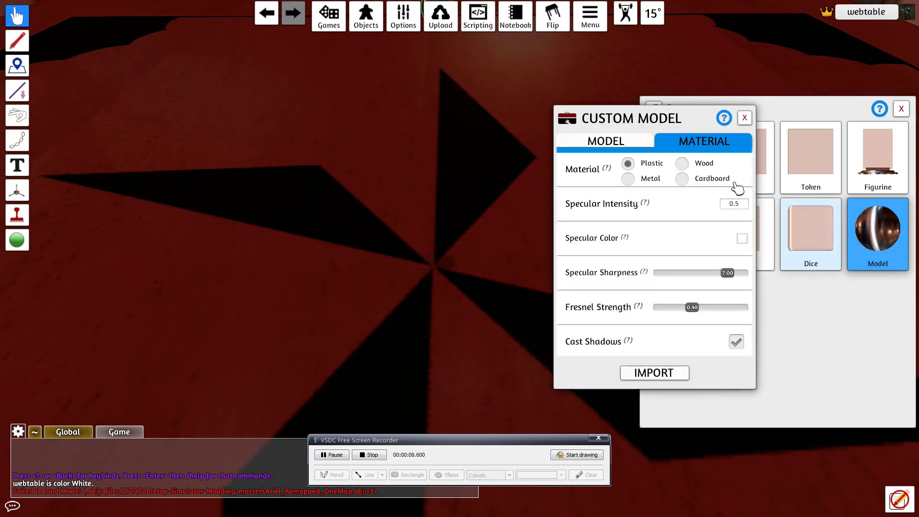
{"action": "left_click_drag", "start_coordinate": [658, 126], "coordinate": [457, 121]}
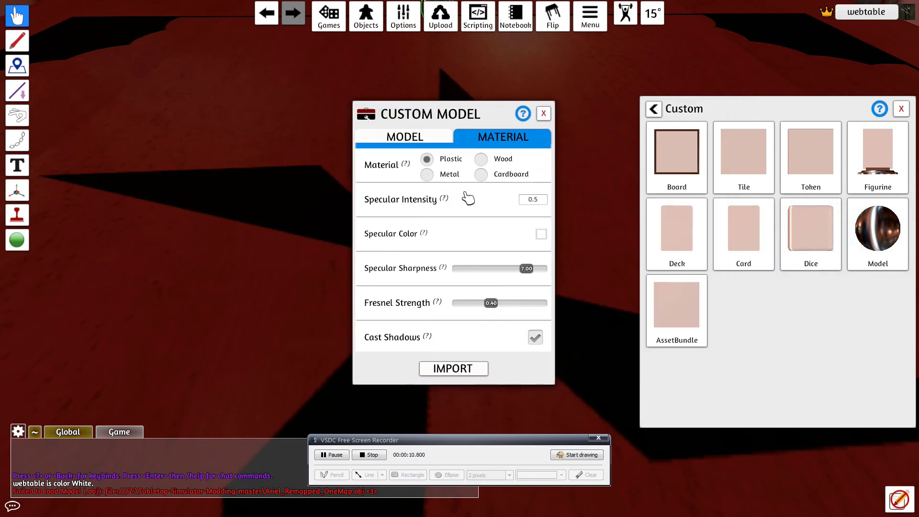
{"action": "left_click", "coordinate": [436, 139]}
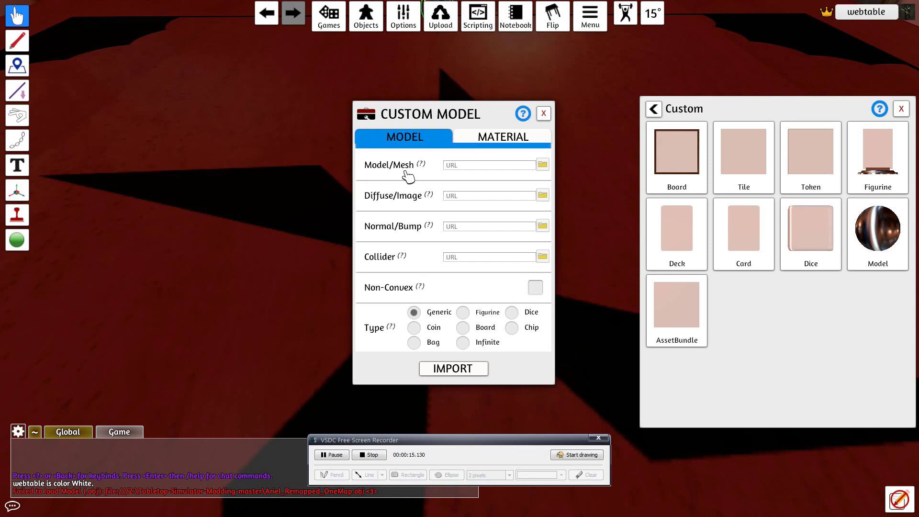
Step: Load Ariel_Remapped_OneMap.obj from Z:\Tabletop-Simulator-Modding-master as the model's mesh, using the local file
{"action": "left_click", "coordinate": [546, 167]}
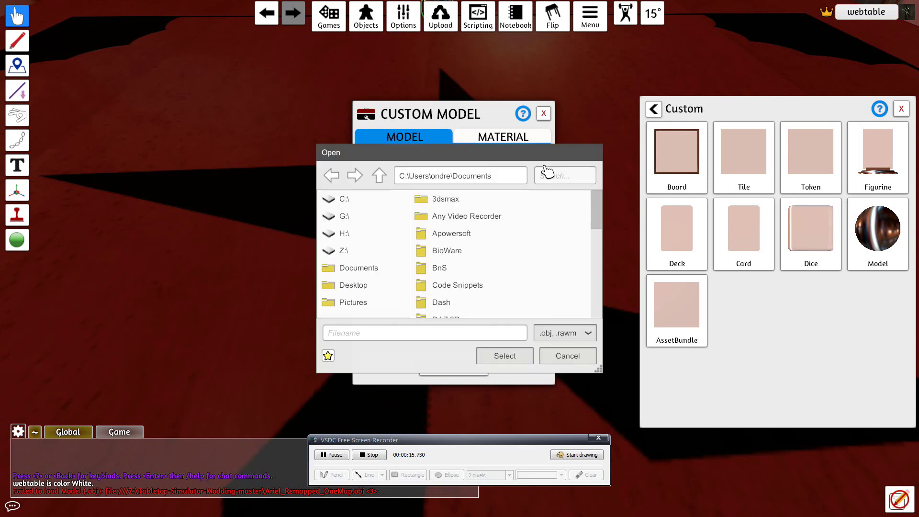
{"action": "left_click", "coordinate": [349, 252]}
{"action": "double_click", "coordinate": [477, 217]}
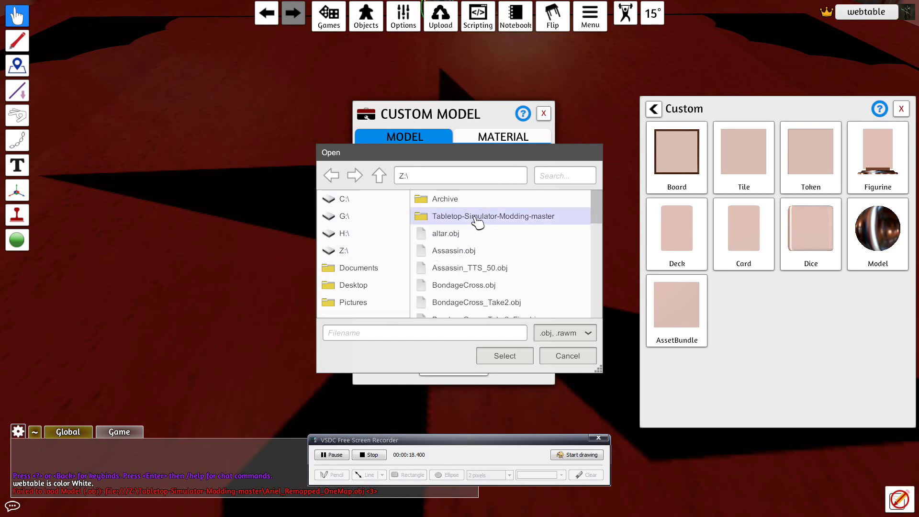
{"action": "double_click", "coordinate": [477, 251]}
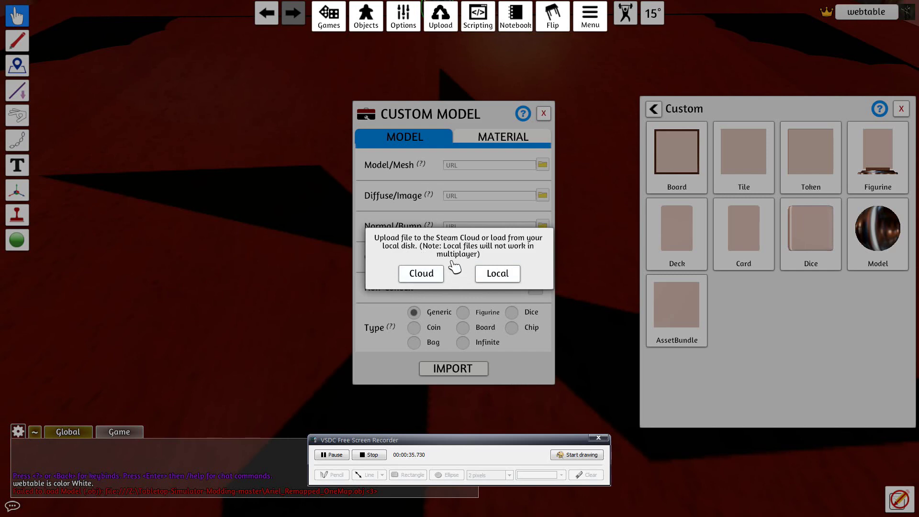
{"action": "left_click", "coordinate": [501, 276]}
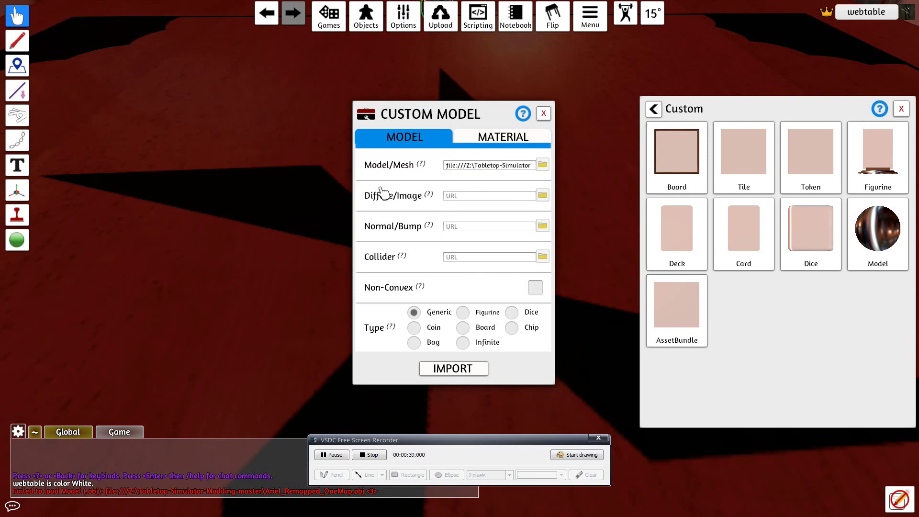
Step: Load Ariel_Remapped_OneMap_D.png from the Tabletop-Simulator-Modding-master folder as the diffuse image, using the local file
{"action": "mouse_move", "coordinate": [427, 200]}
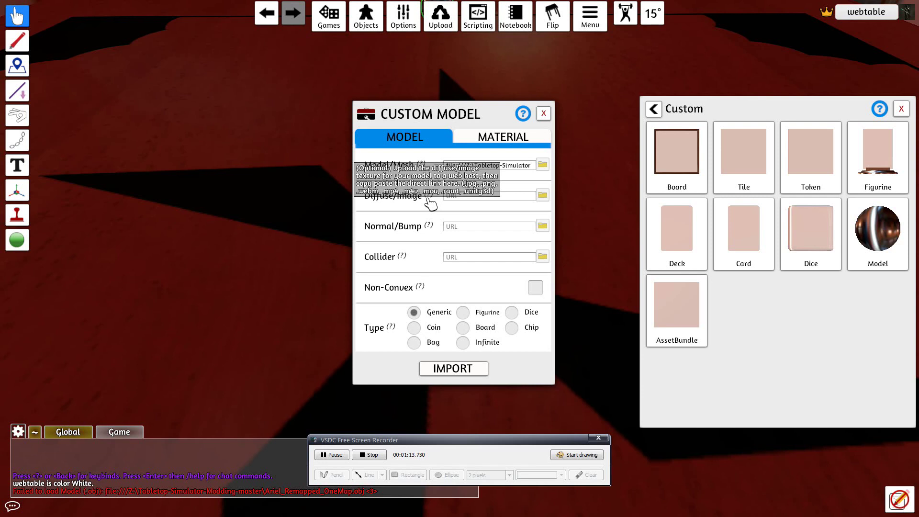
{"action": "left_click", "coordinate": [543, 197]}
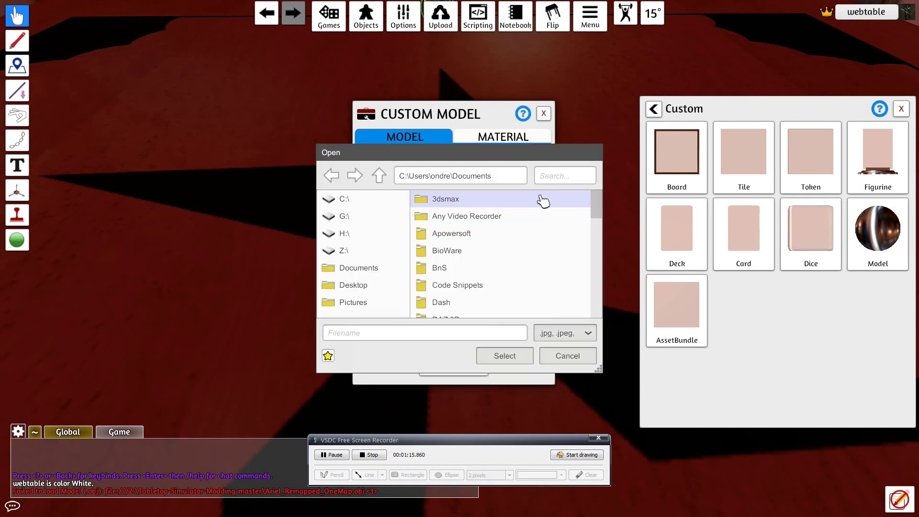
{"action": "left_click", "coordinate": [363, 256]}
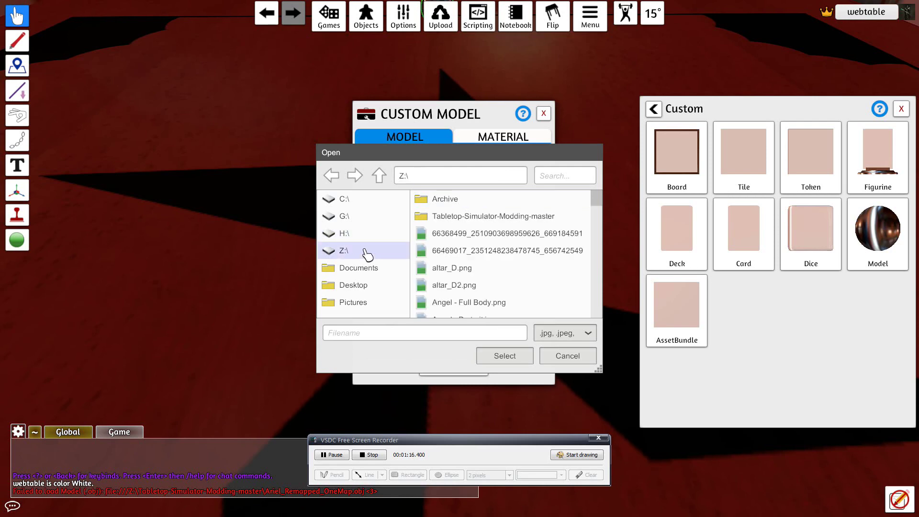
{"action": "double_click", "coordinate": [455, 212]}
{"action": "left_click", "coordinate": [456, 260]}
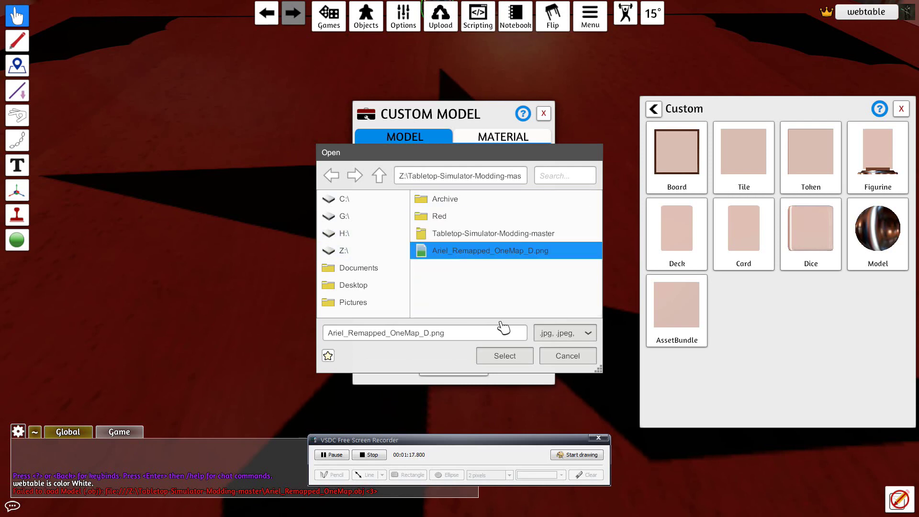
{"action": "left_click", "coordinate": [516, 361]}
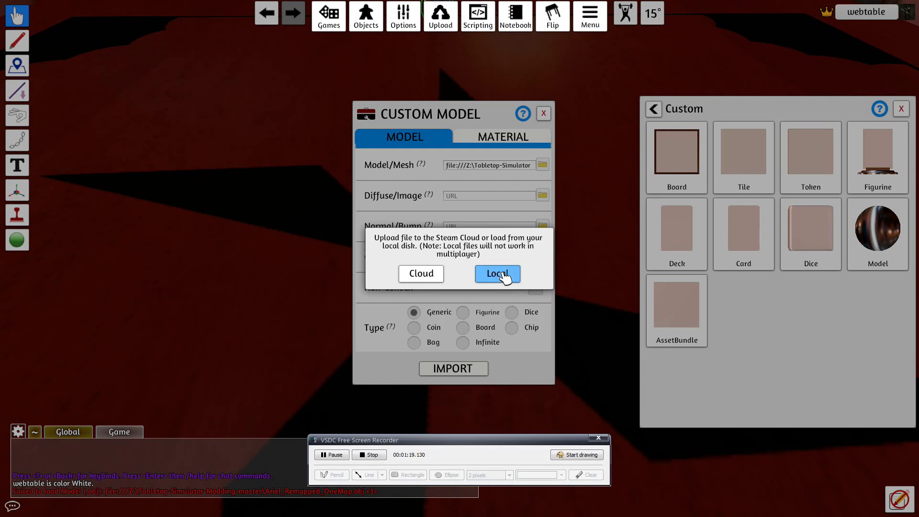
{"action": "left_click", "coordinate": [494, 270]}
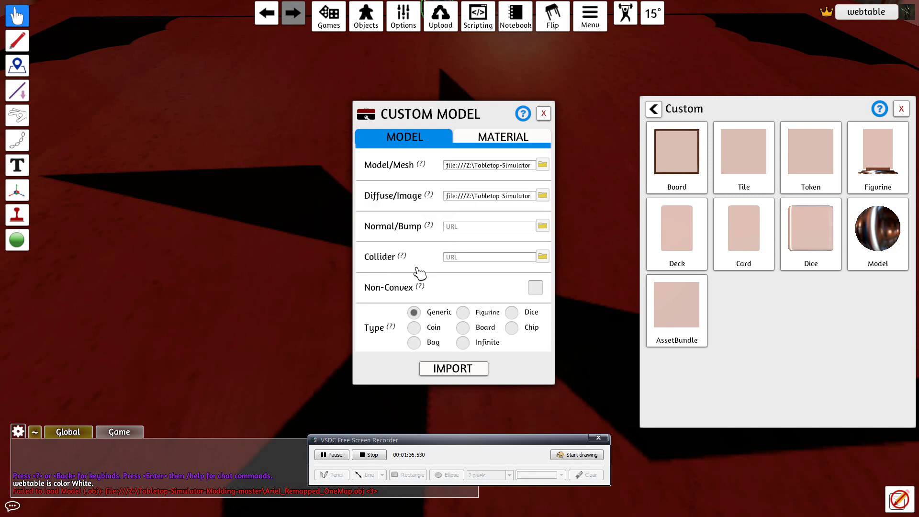
Step: Review the Collider, Non-Convex and Type options of the custom model
{"action": "mouse_move", "coordinate": [392, 259]}
{"action": "mouse_move", "coordinate": [423, 192]}
{"action": "left_click", "coordinate": [543, 257]}
{"action": "left_click", "coordinate": [475, 262]}
{"action": "left_click", "coordinate": [537, 287]}
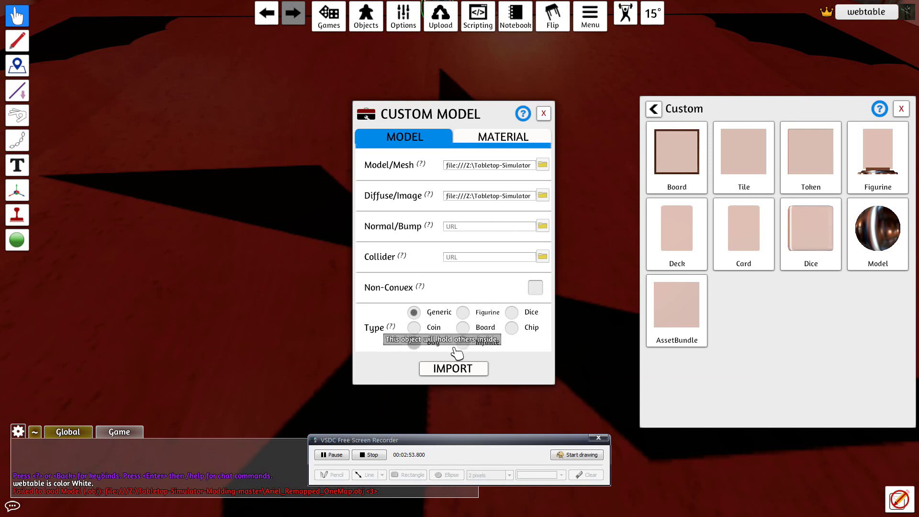
{"action": "mouse_move", "coordinate": [385, 338]}
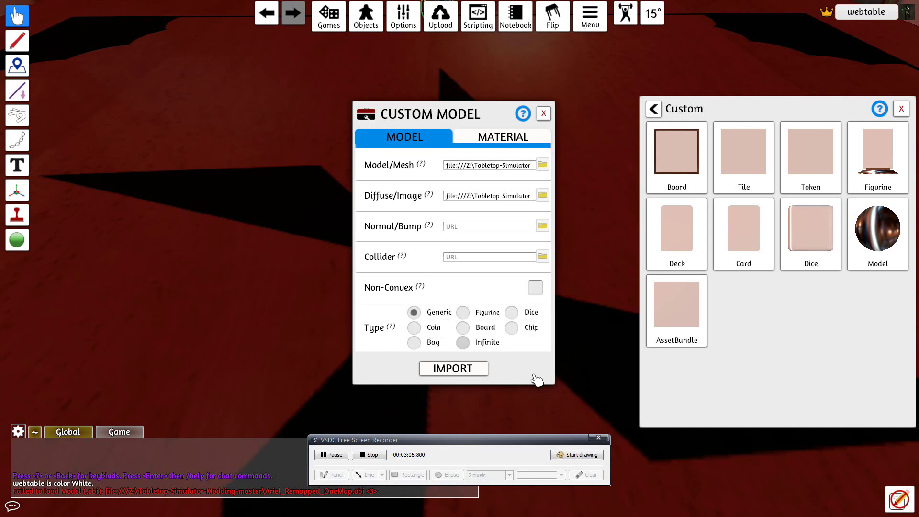
Step: Set the custom model's material to Wood and import the model onto the table
{"action": "left_click", "coordinate": [506, 140]}
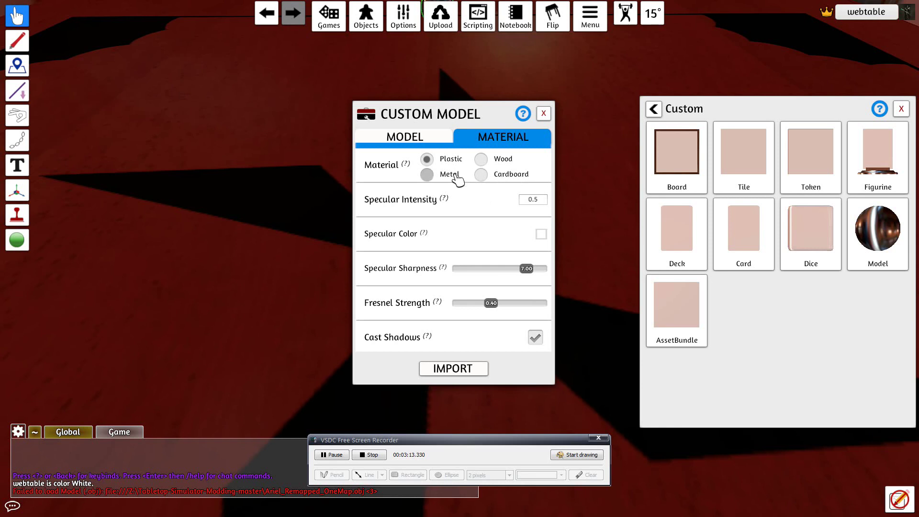
{"action": "left_click", "coordinate": [481, 159]}
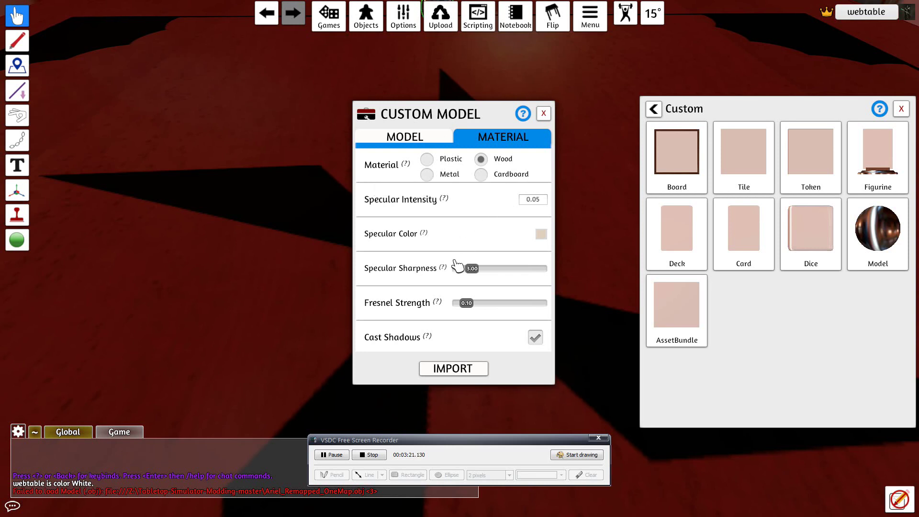
{"action": "mouse_move", "coordinate": [452, 203]}
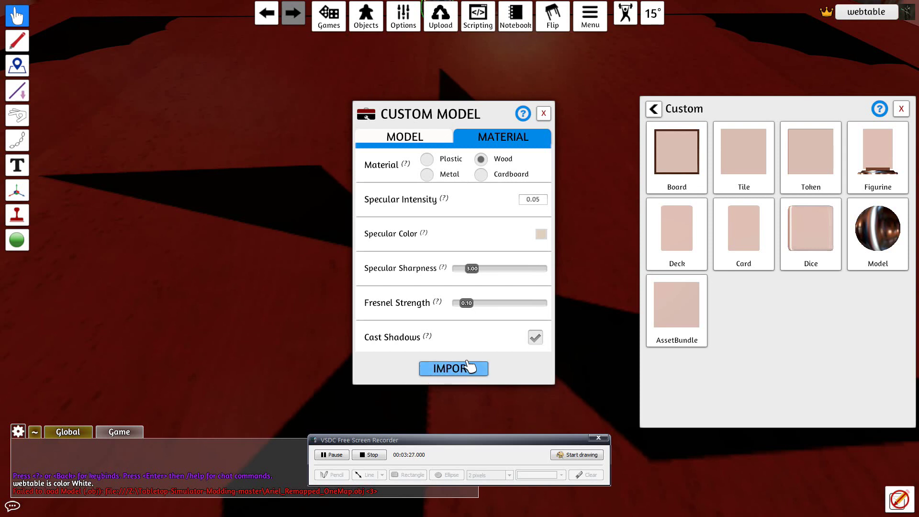
{"action": "left_click", "coordinate": [453, 368]}
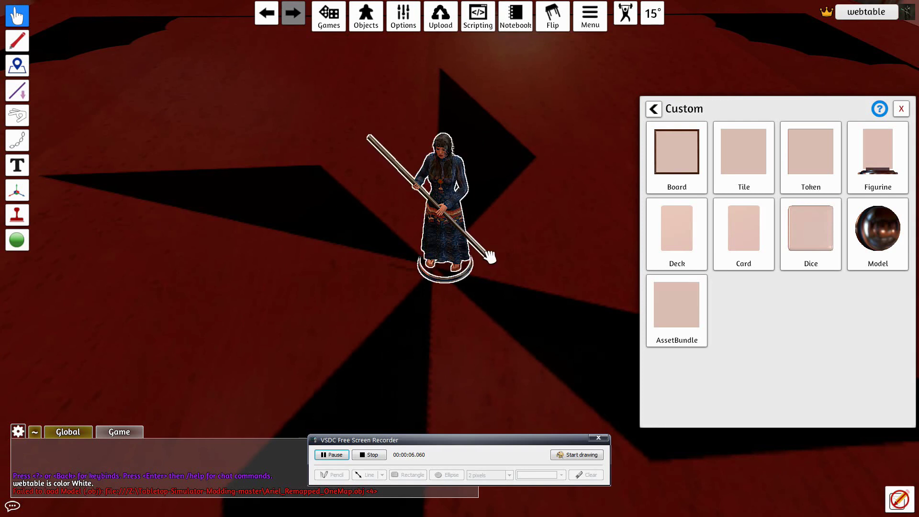
Step: Move the imported figurine back and forth across the table around the centre of the star pattern
{"action": "left_click_drag", "start_coordinate": [452, 211], "coordinate": [446, 261]}
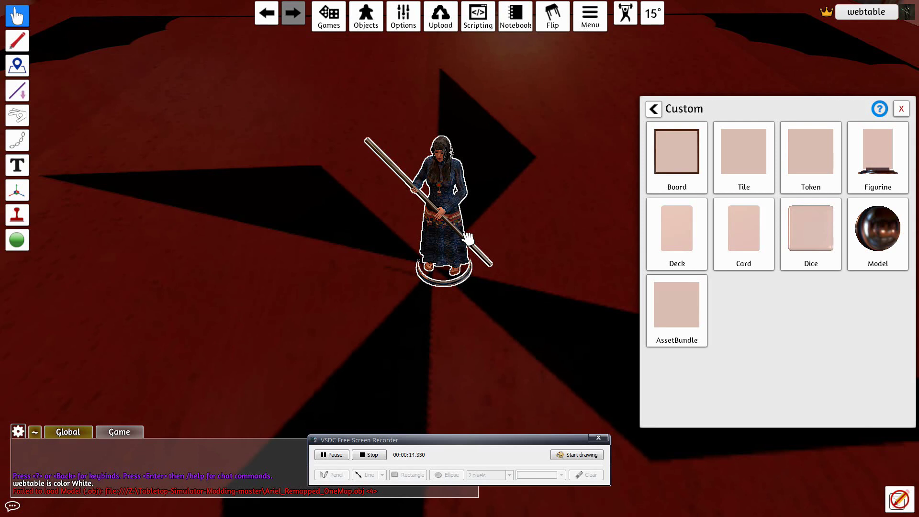
{"action": "left_click_drag", "start_coordinate": [447, 217], "coordinate": [355, 219]}
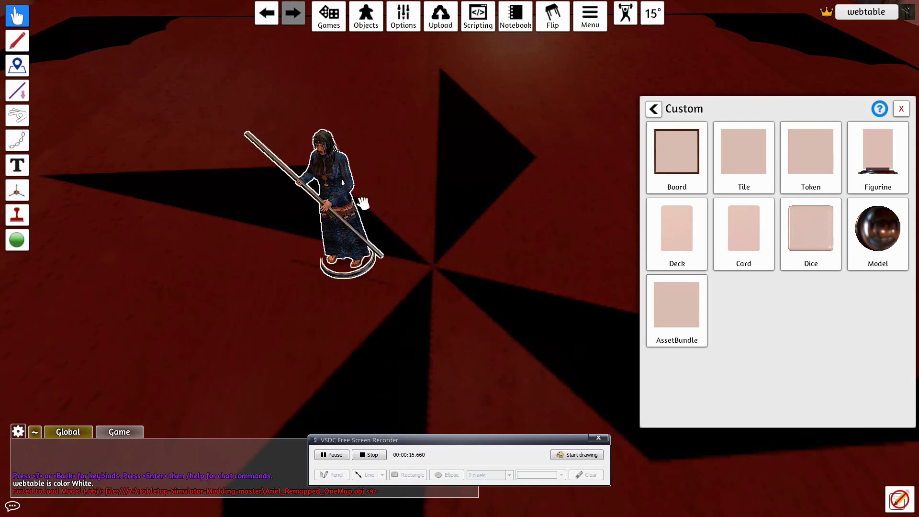
{"action": "left_click_drag", "start_coordinate": [337, 211], "coordinate": [492, 207]}
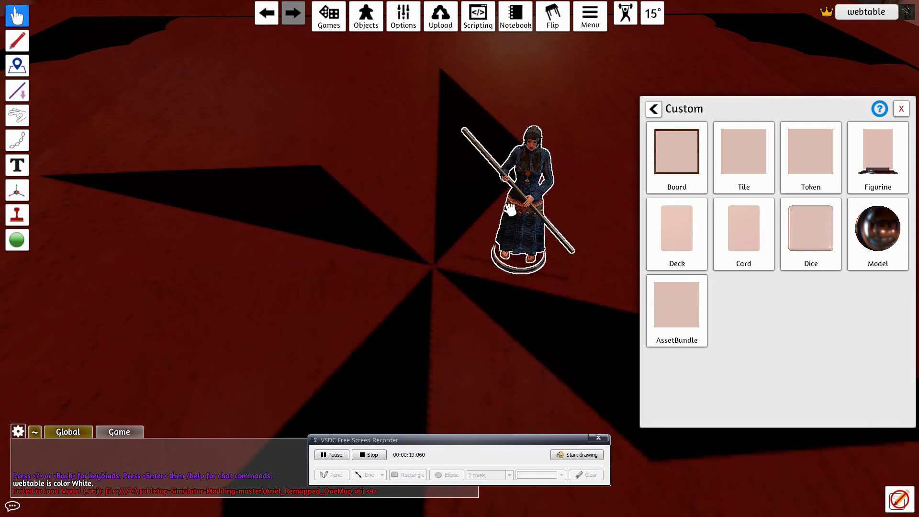
{"action": "key", "text": "l"}
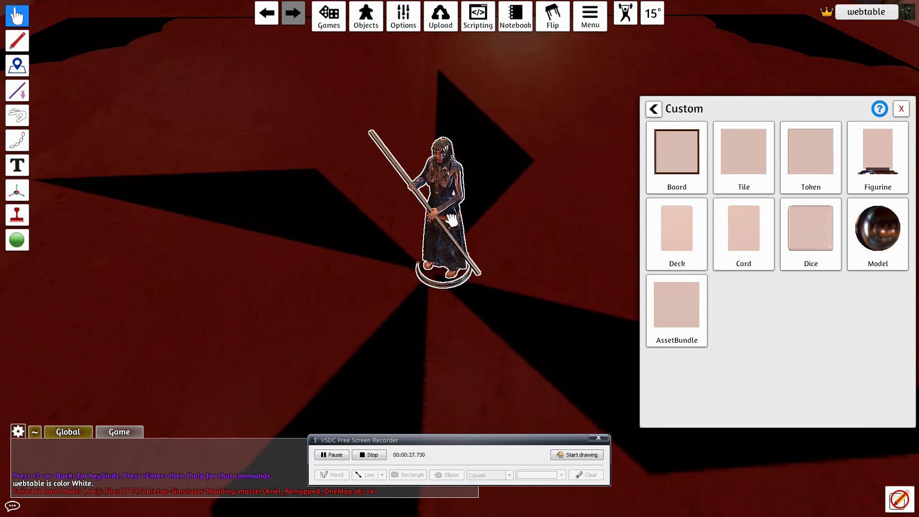
Step: Change the figurine's material to Cardboard in its custom model settings and import it again
{"action": "right_click", "coordinate": [452, 220]}
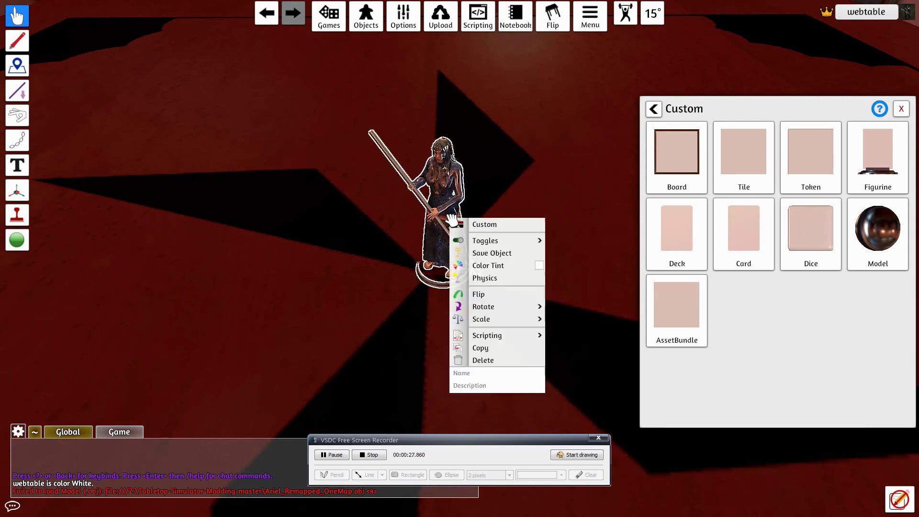
{"action": "left_click", "coordinate": [481, 224]}
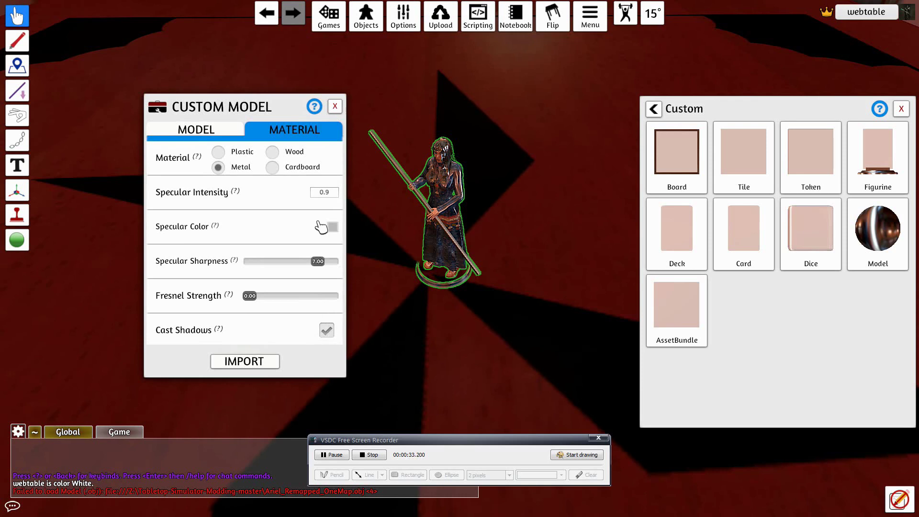
{"action": "left_click", "coordinate": [272, 167]}
{"action": "left_click", "coordinate": [273, 361]}
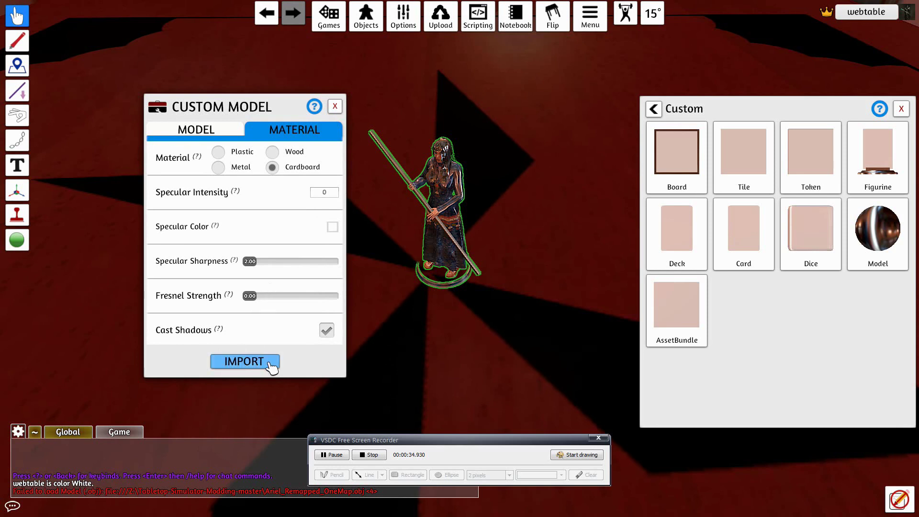
{"action": "left_click", "coordinate": [271, 168]}
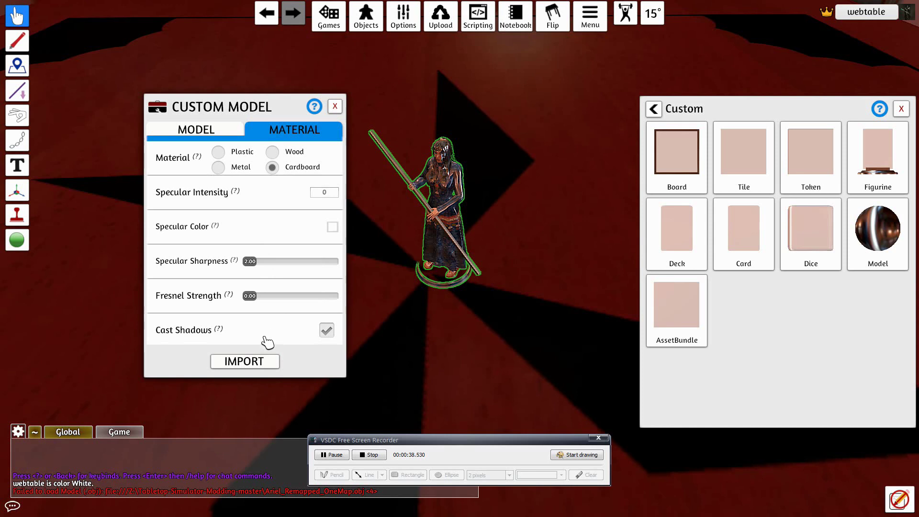
{"action": "left_click", "coordinate": [266, 361]}
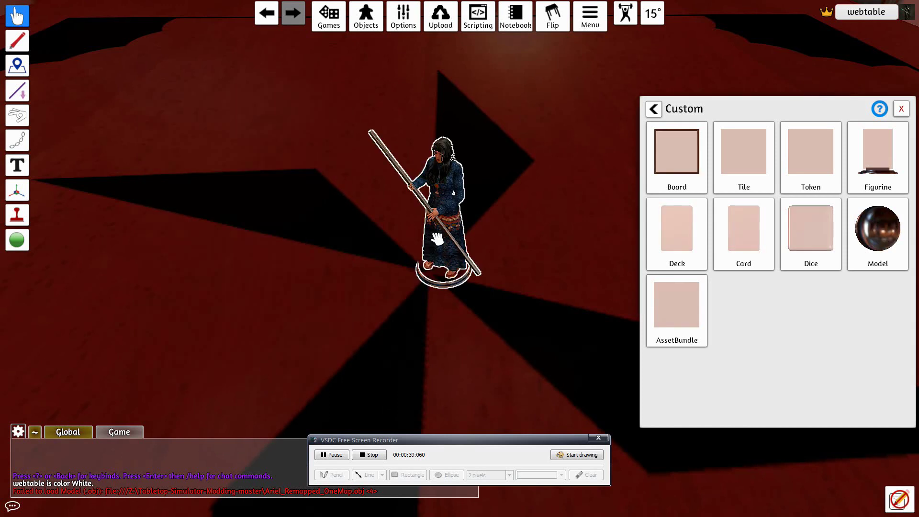
Step: Open the rotation options for the figurine
{"action": "right_click", "coordinate": [450, 220]}
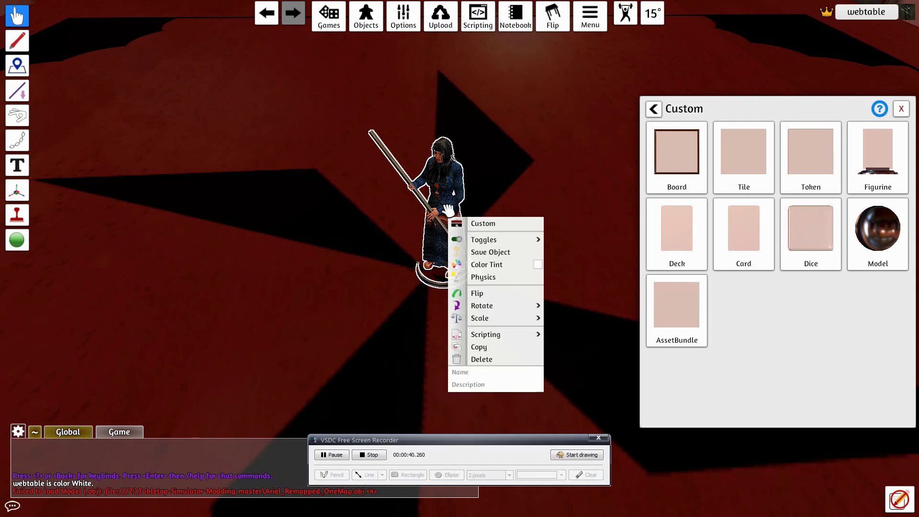
{"action": "mouse_move", "coordinate": [489, 308]}
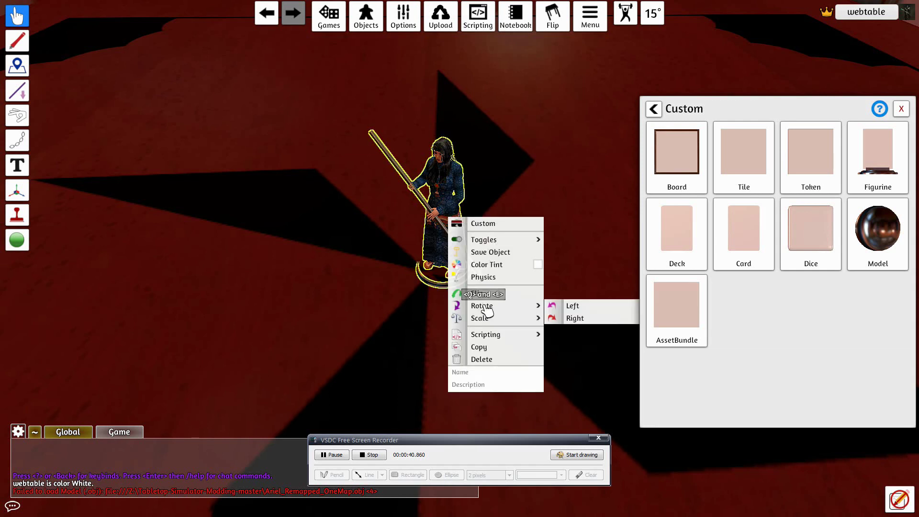